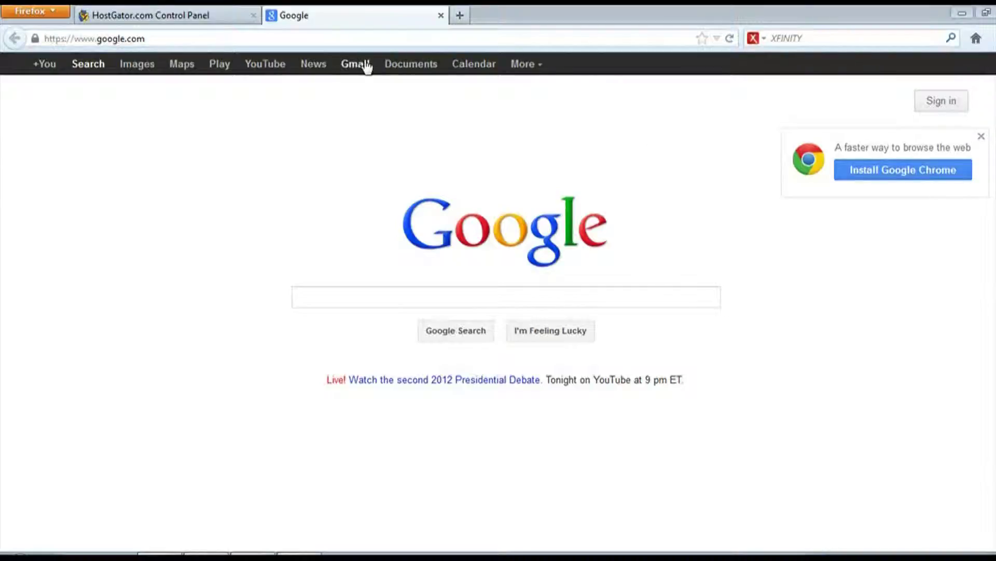
Load cnn.com/blog from the address bar
{"action": "left_click", "coordinate": [342, 34]}
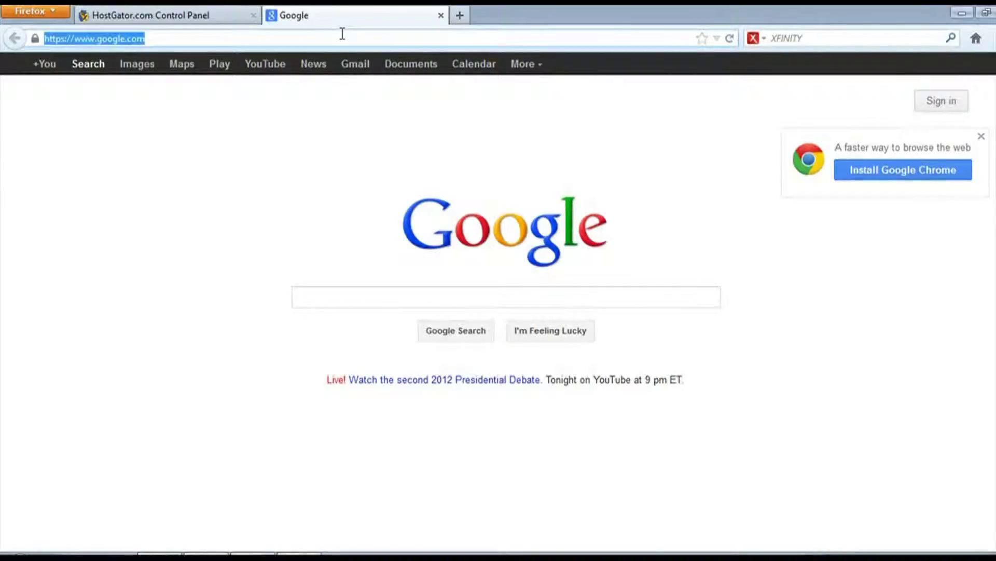
{"action": "type", "text": "cnn.com/"}
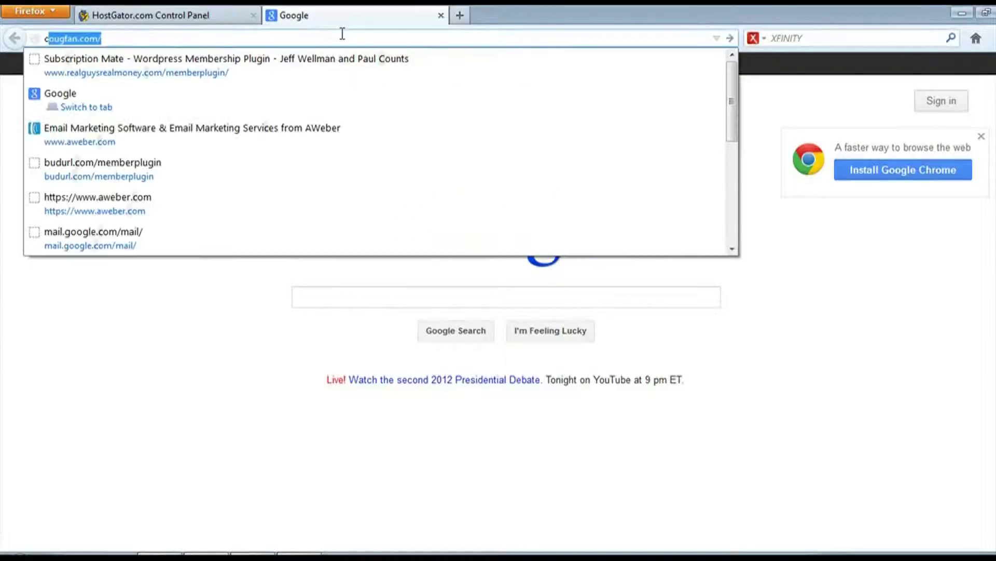
{"action": "type", "text": "blog"}
{"action": "key", "text": "Return"}
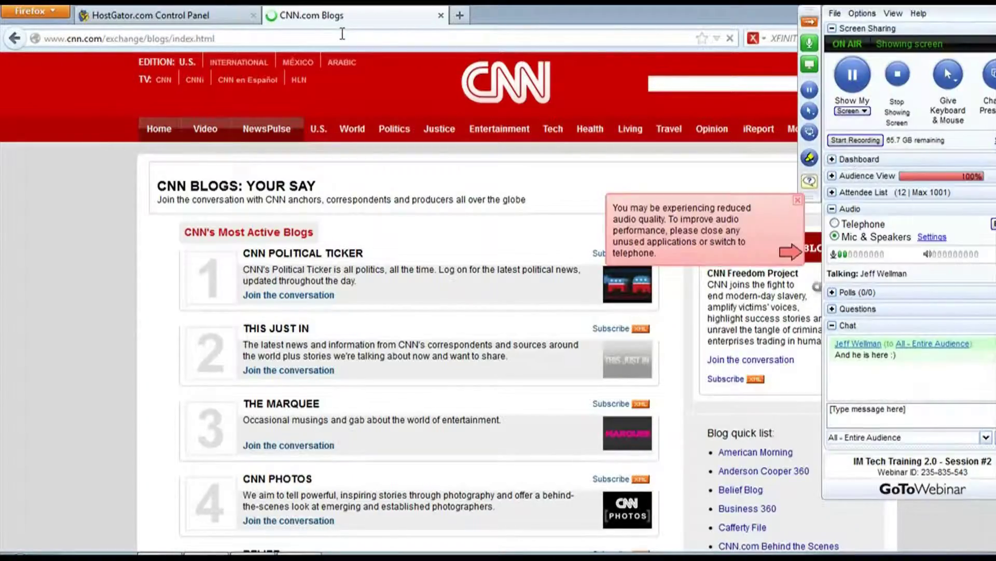
{"action": "left_click", "coordinate": [790, 192]}
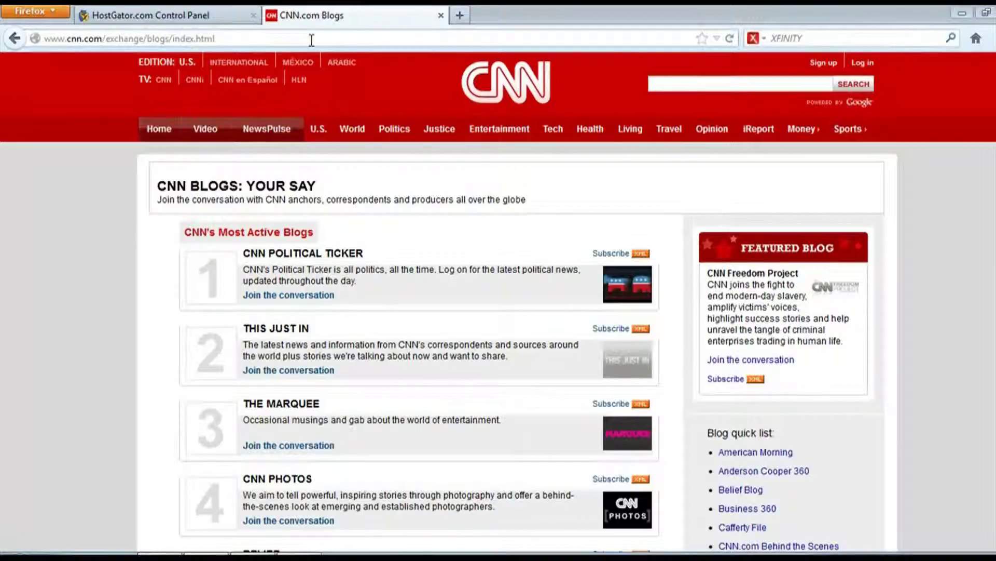
Go to the Google homepage by entering google in the address bar
{"action": "triple_click", "coordinate": [311, 40]}
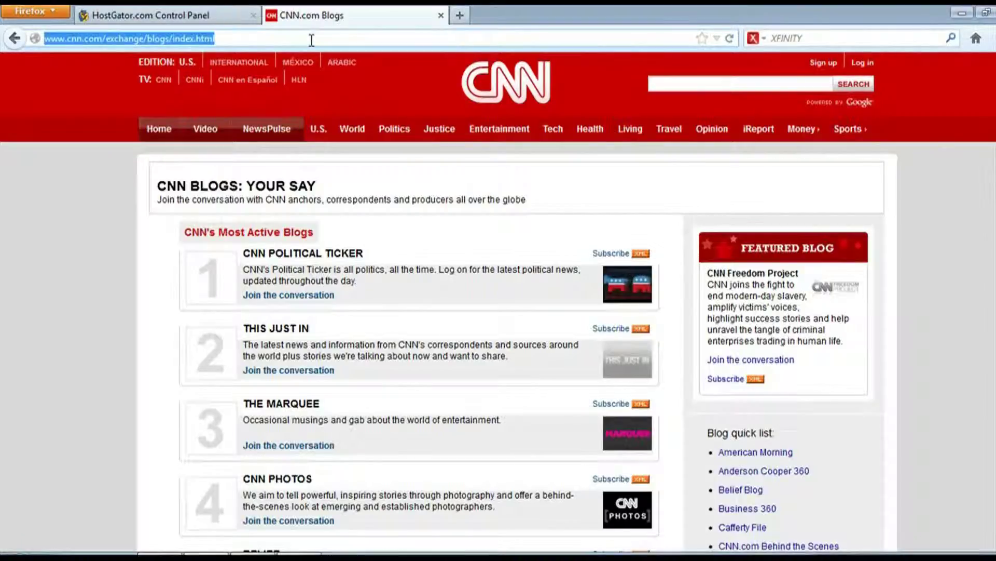
{"action": "type", "text": "google.com"}
{"action": "key", "text": "Return"}
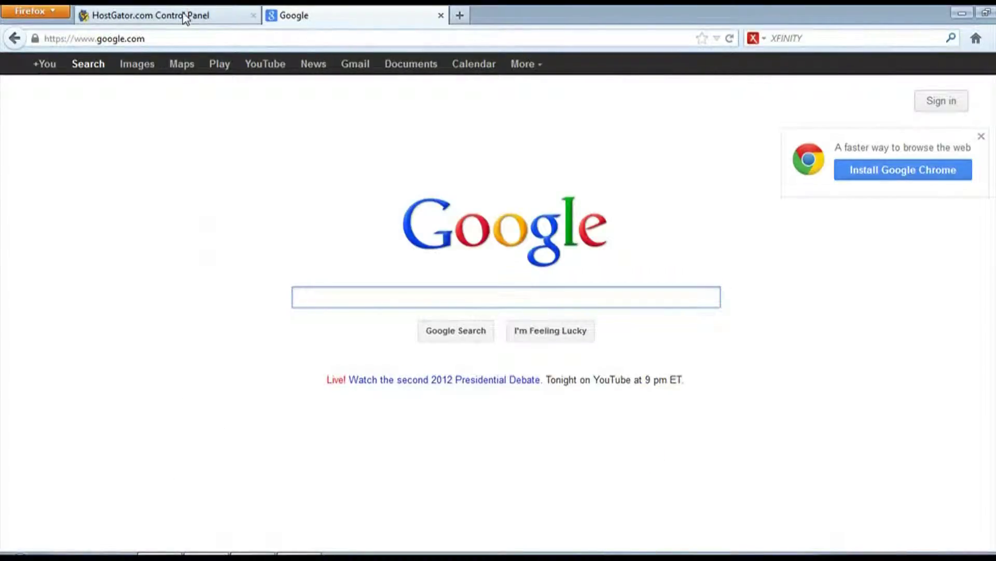
{"action": "left_click", "coordinate": [196, 12]}
{"action": "left_click", "coordinate": [382, 14]}
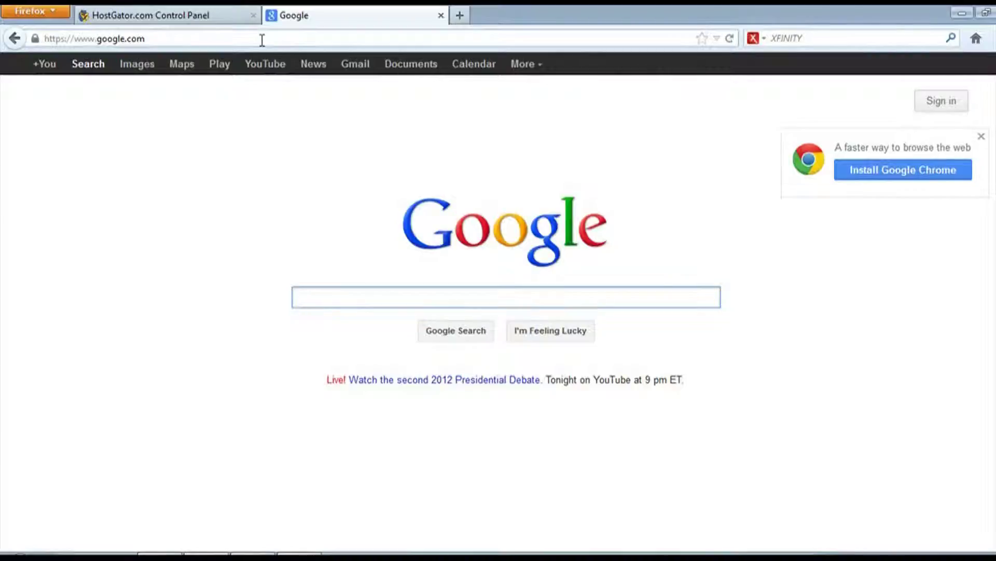
{"action": "left_click", "coordinate": [262, 40]}
{"action": "left_click", "coordinate": [262, 40]}
{"action": "triple_click", "coordinate": [262, 40]}
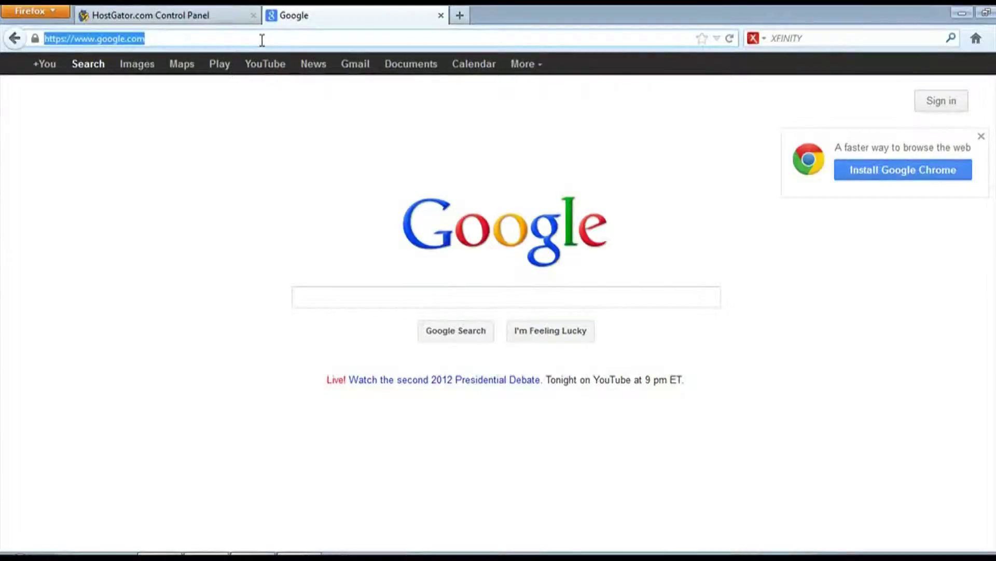
{"action": "type", "text": "www.yourdomain"}
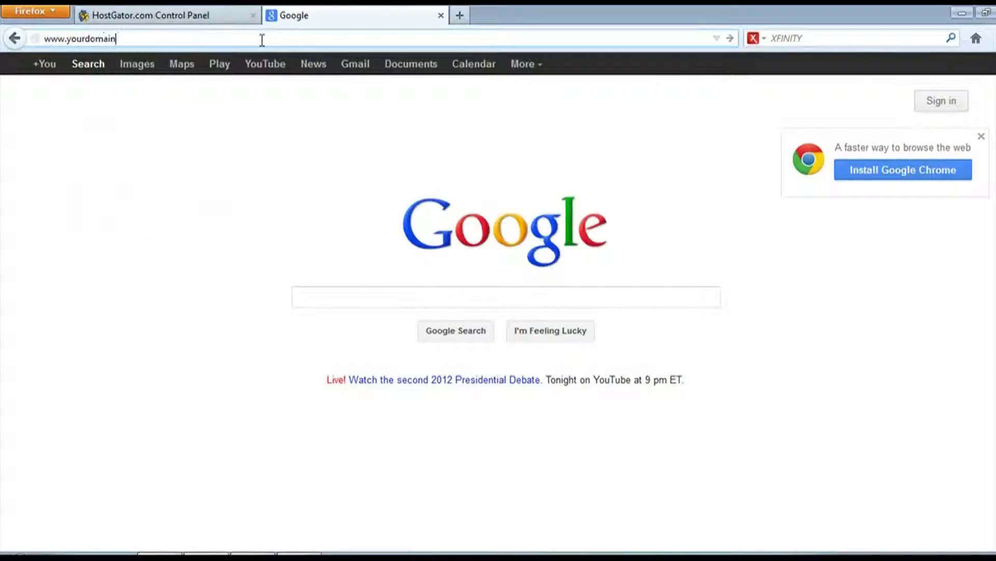
{"action": "type", "text": ".com/cpanel"}
{"action": "double_click", "coordinate": [195, 37]}
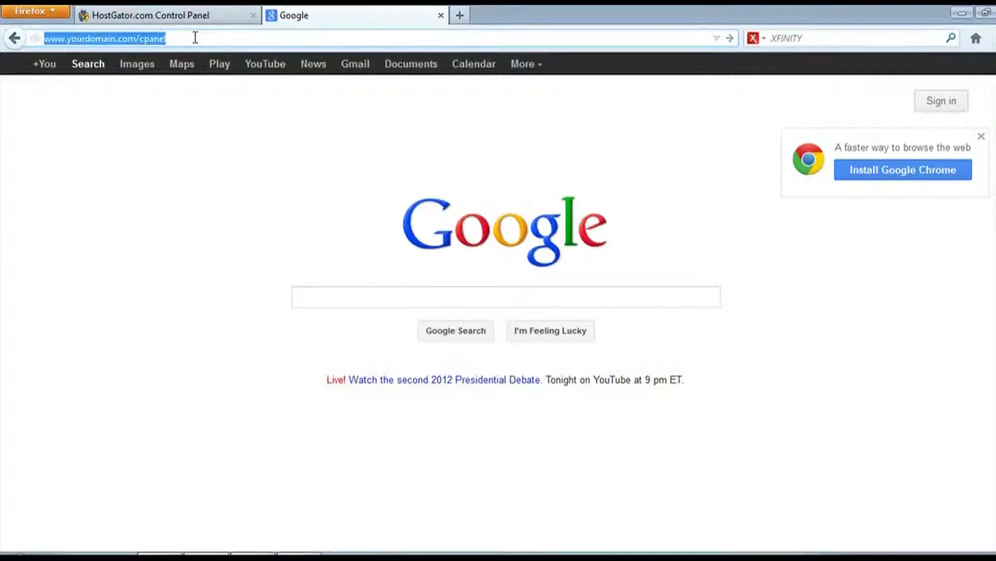
{"action": "type", "text": "www.suppoor"}
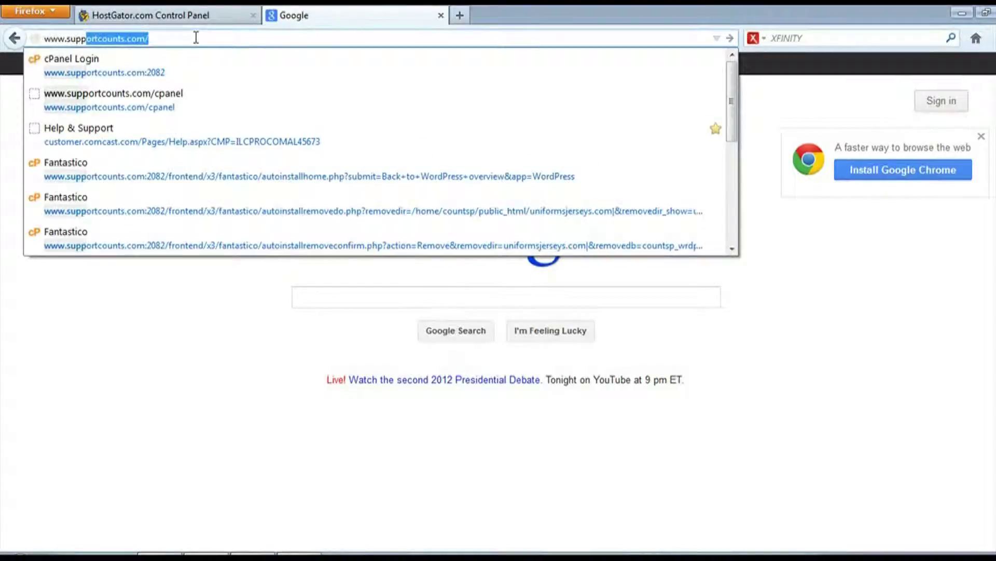
{"action": "key", "text": "BackSpace"}
{"action": "key", "text": "BackSpace"}
{"action": "type", "text": "r"}
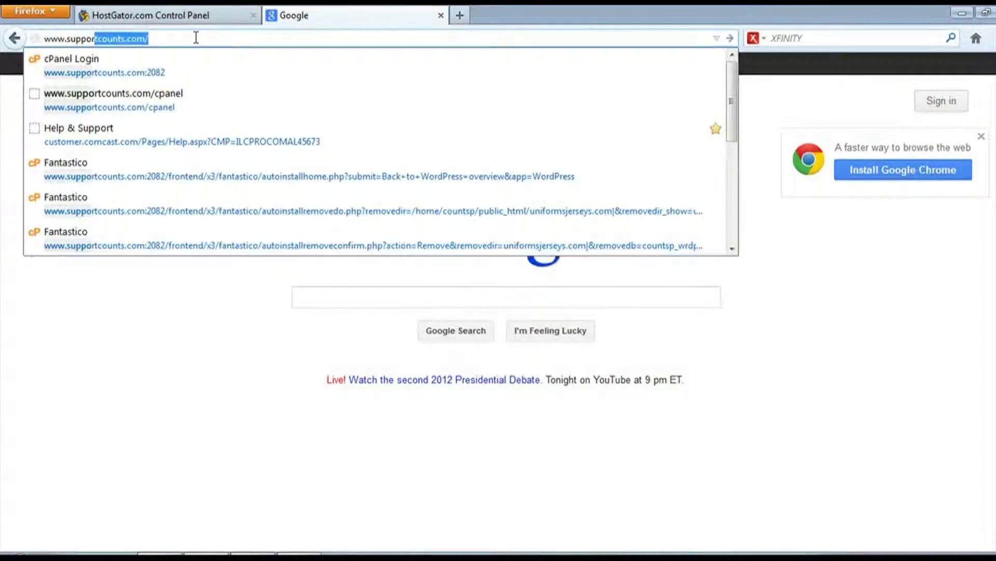
{"action": "type", "text": "tcounts.com/cpane"}
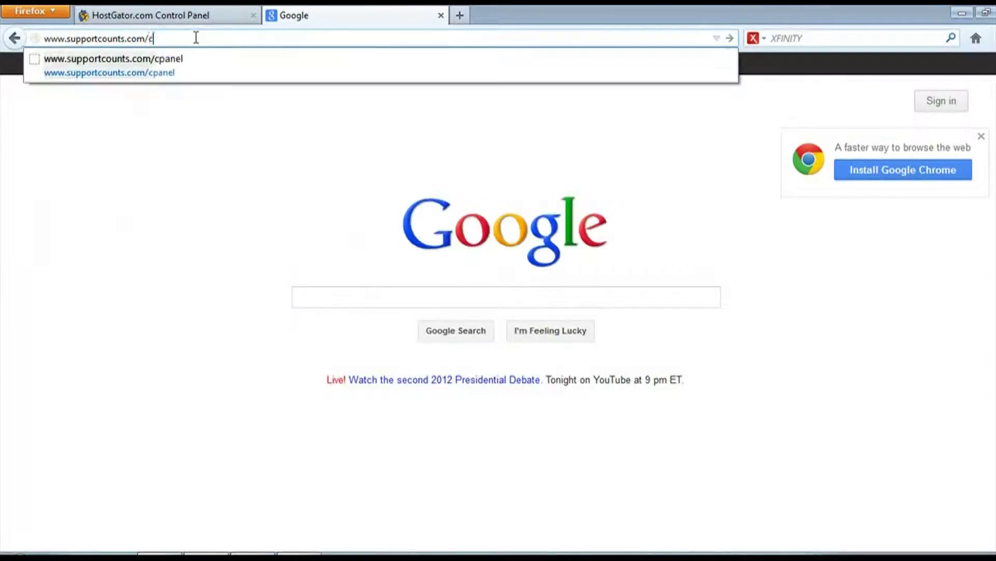
{"action": "type", "text": "l"}
{"action": "key", "text": "Return"}
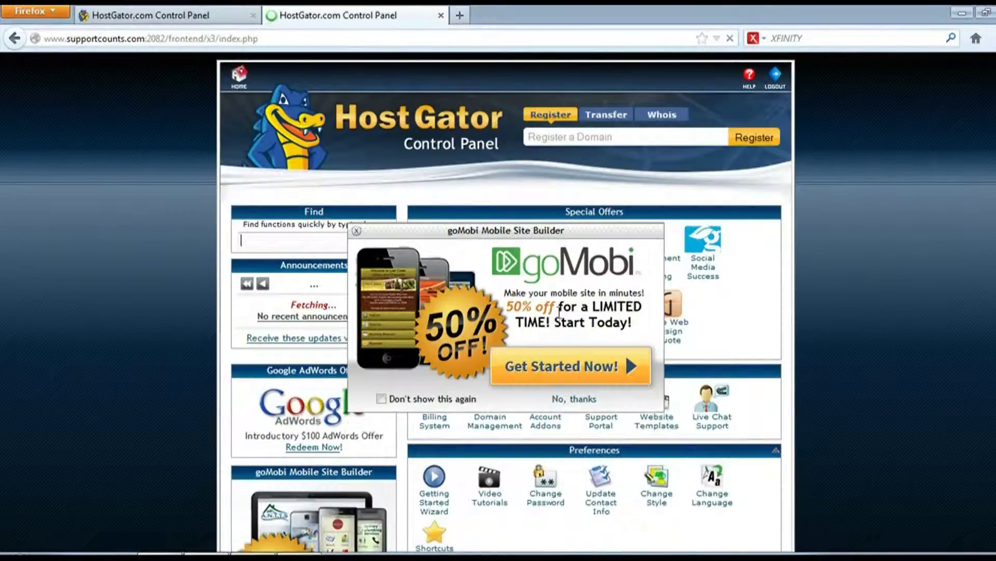
Choose 'No, thanks' on the goMobi popup, close the duplicate tab, and scroll toward Software/Services
{"action": "left_click", "coordinate": [576, 399]}
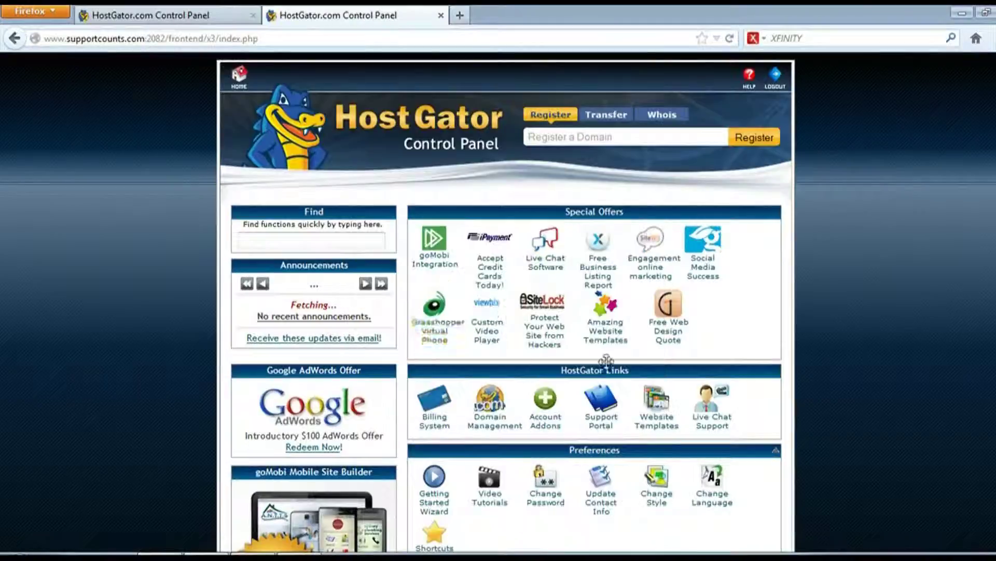
{"action": "key", "text": "ctrl+w"}
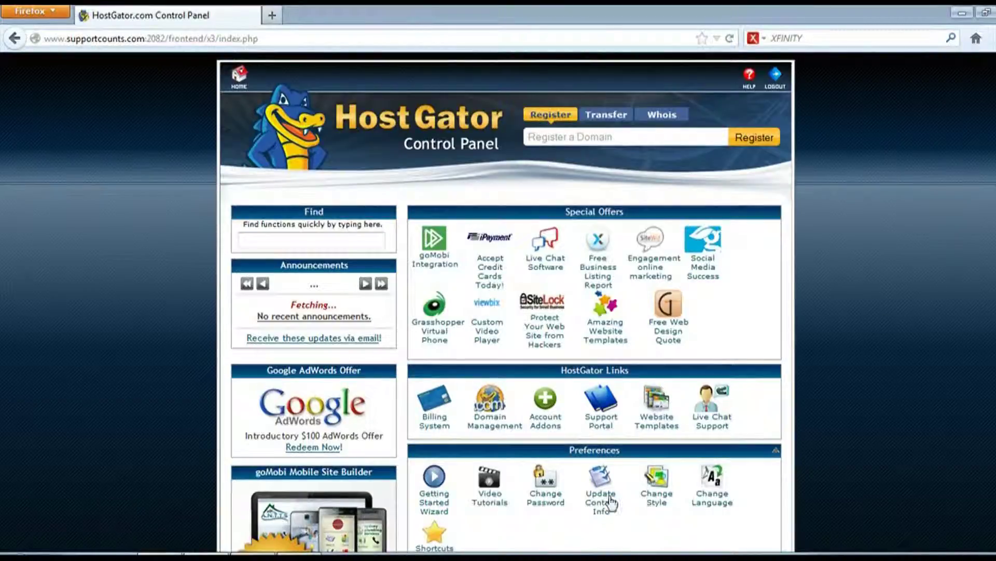
{"action": "scroll", "coordinate": [978, 161], "scroll_direction": "down", "scroll_amount": 10}
{"action": "scroll", "coordinate": [979, 161], "scroll_direction": "up", "scroll_amount": 10}
{"action": "scroll", "coordinate": [967, 136], "scroll_direction": "down", "scroll_amount": 10}
{"action": "scroll", "coordinate": [506, 301], "scroll_direction": "down", "scroll_amount": 8}
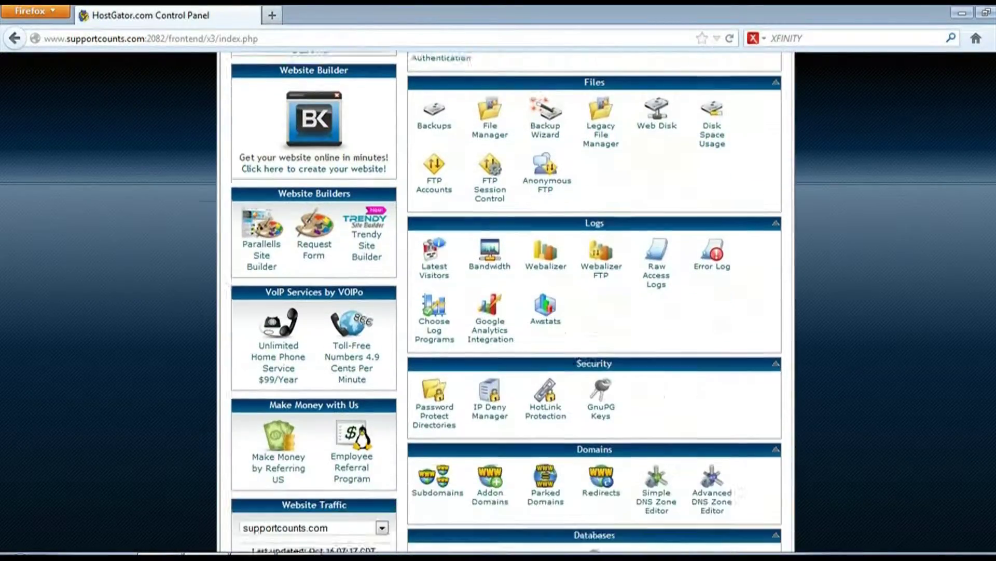
{"action": "scroll", "coordinate": [506, 301], "scroll_direction": "down", "scroll_amount": 2}
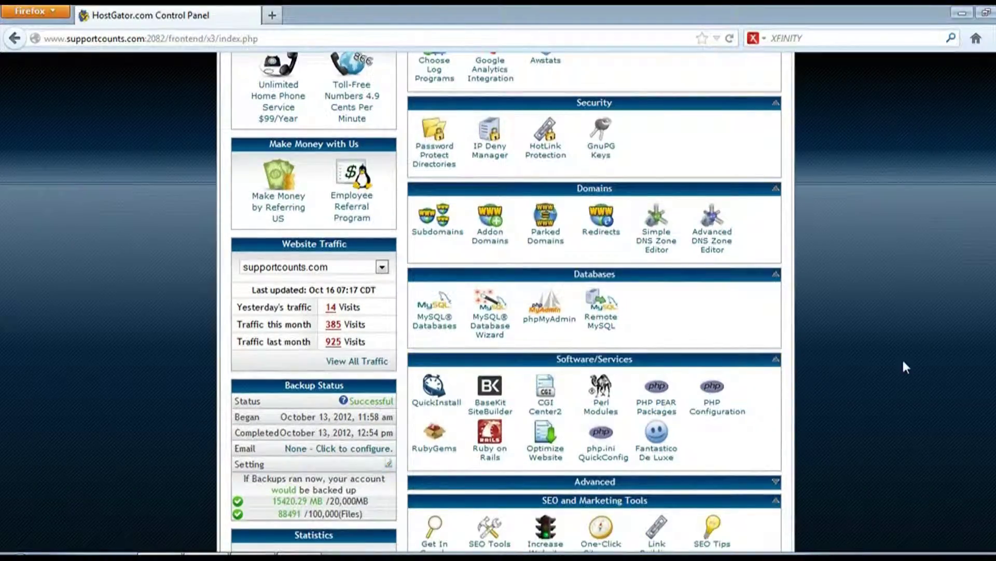
{"action": "scroll", "coordinate": [659, 228], "scroll_direction": "up", "scroll_amount": 8}
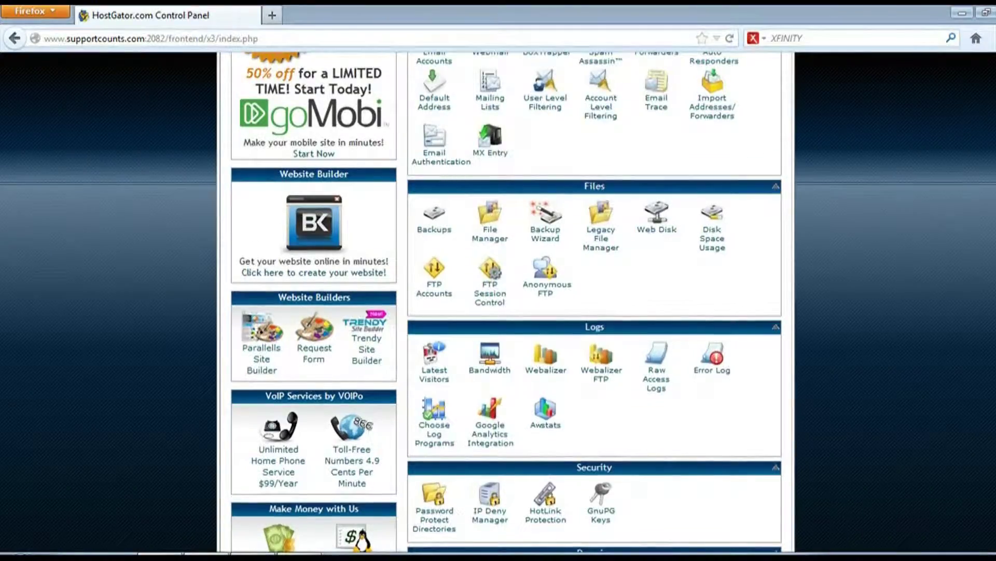
{"action": "scroll", "coordinate": [845, 415], "scroll_direction": "down", "scroll_amount": 8}
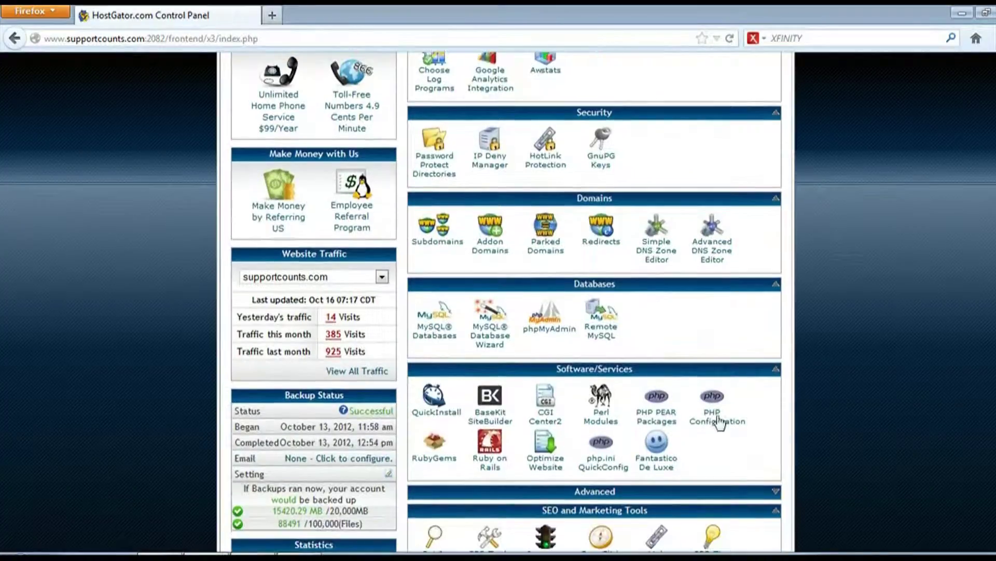
Open Fantastico De Luxe and go to its WordPress installer page under Blogs
{"action": "left_click", "coordinate": [664, 467]}
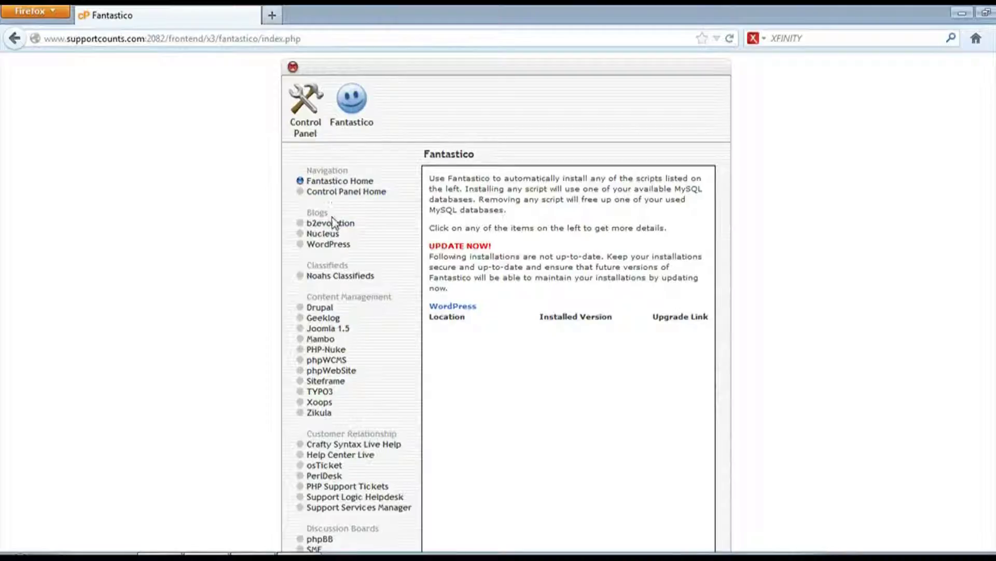
{"action": "left_click_drag", "start_coordinate": [306, 213], "coordinate": [341, 214]}
{"action": "left_click", "coordinate": [345, 208]}
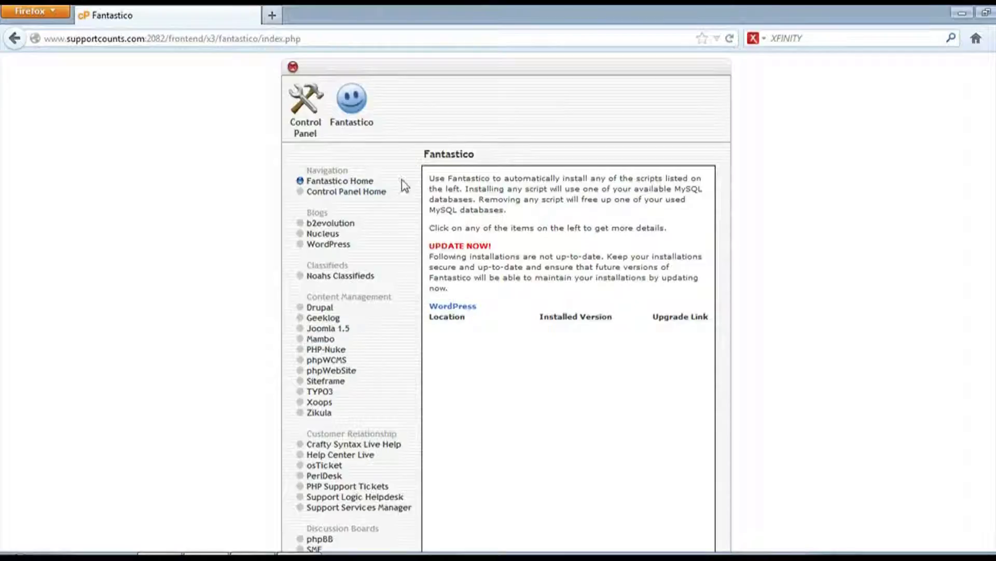
{"action": "left_click", "coordinate": [321, 246]}
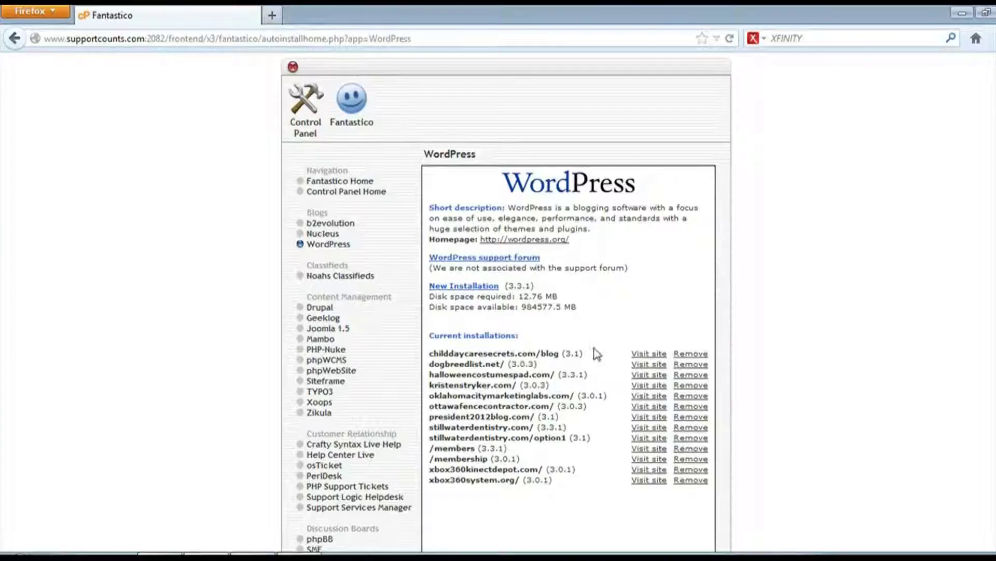
Start a new WordPress installation on the uniformsjerseys.com domain
{"action": "left_click", "coordinate": [468, 289]}
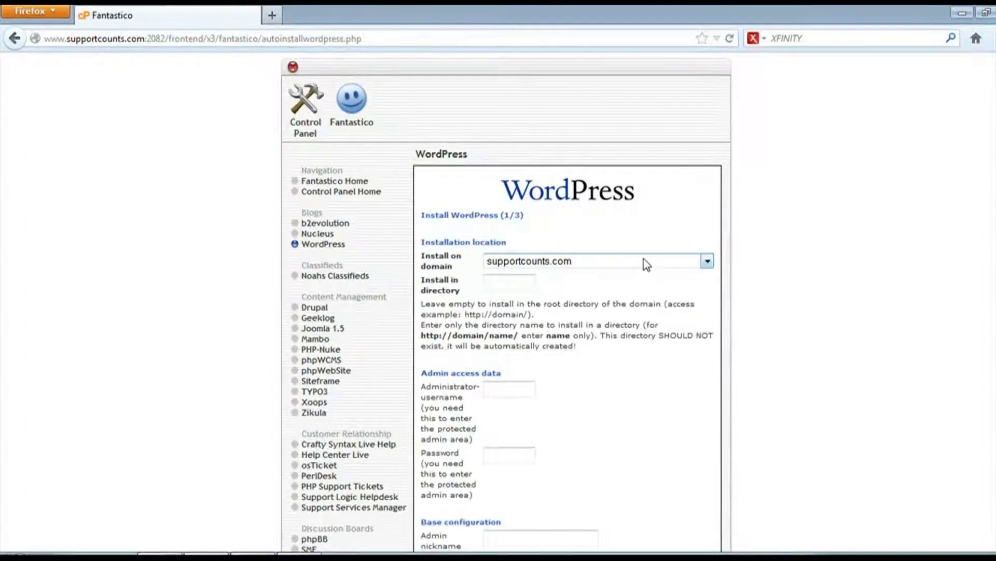
{"action": "left_click", "coordinate": [707, 260]}
{"action": "left_click_drag", "start_coordinate": [707, 351], "coordinate": [707, 393]}
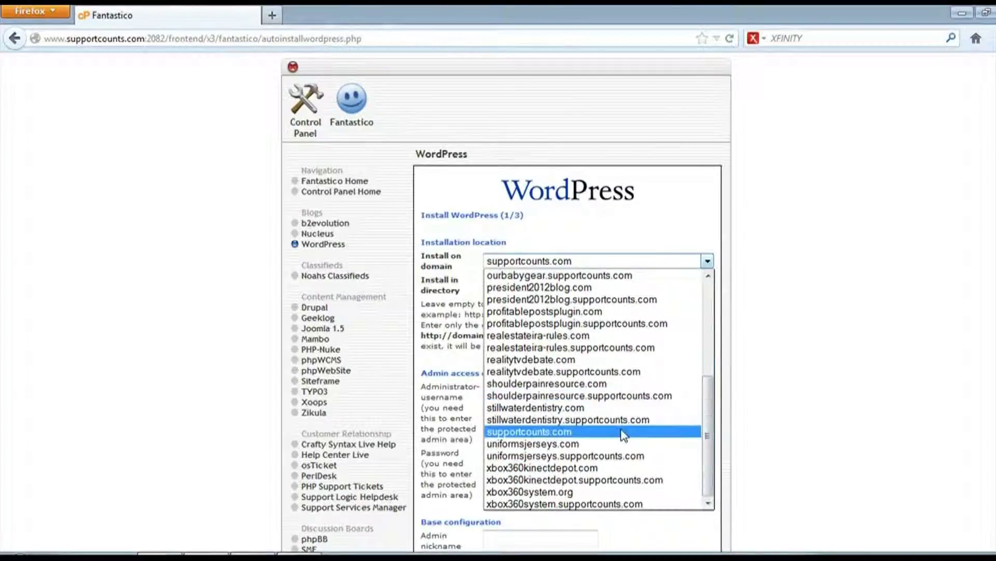
{"action": "left_click", "coordinate": [601, 444]}
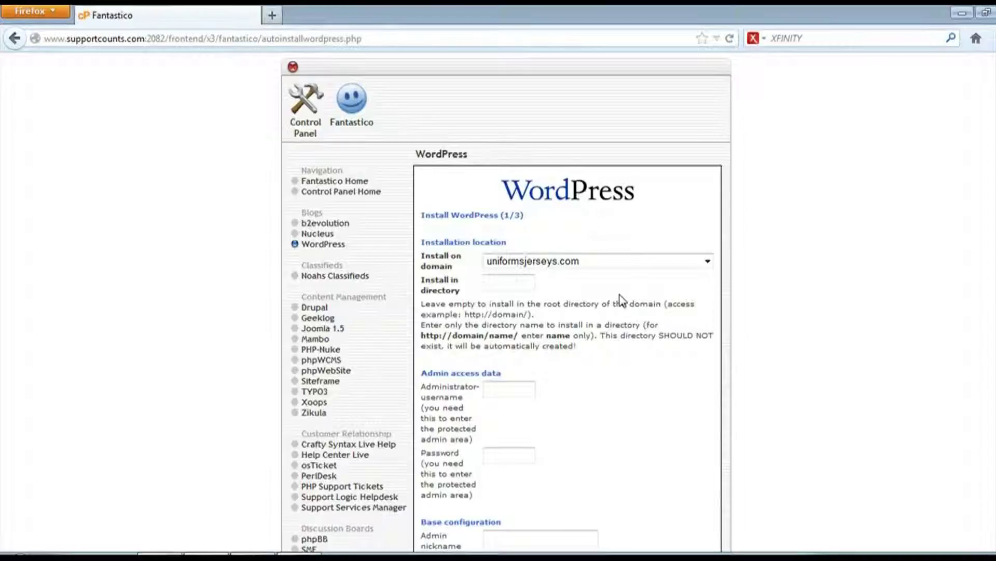
{"action": "left_click", "coordinate": [528, 282]}
{"action": "scroll", "coordinate": [605, 376], "scroll_direction": "down", "scroll_amount": 5}
Enter admin as the administrator username and type the admin password
{"action": "left_click", "coordinate": [527, 133]}
{"action": "type", "text": "admin"}
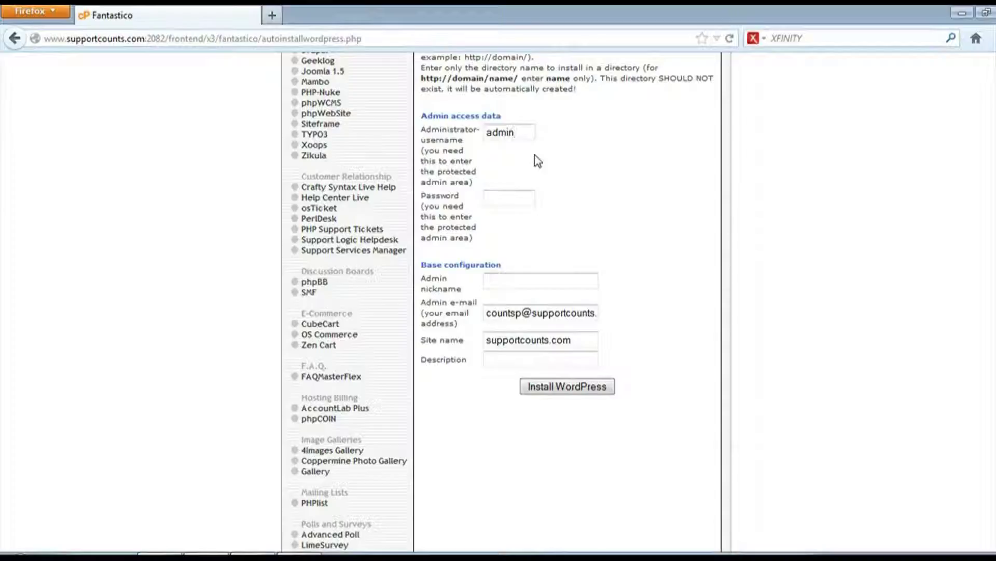
{"action": "key", "text": "Tab"}
{"action": "type", "text": "password123"}
{"action": "key", "text": "Tab"}
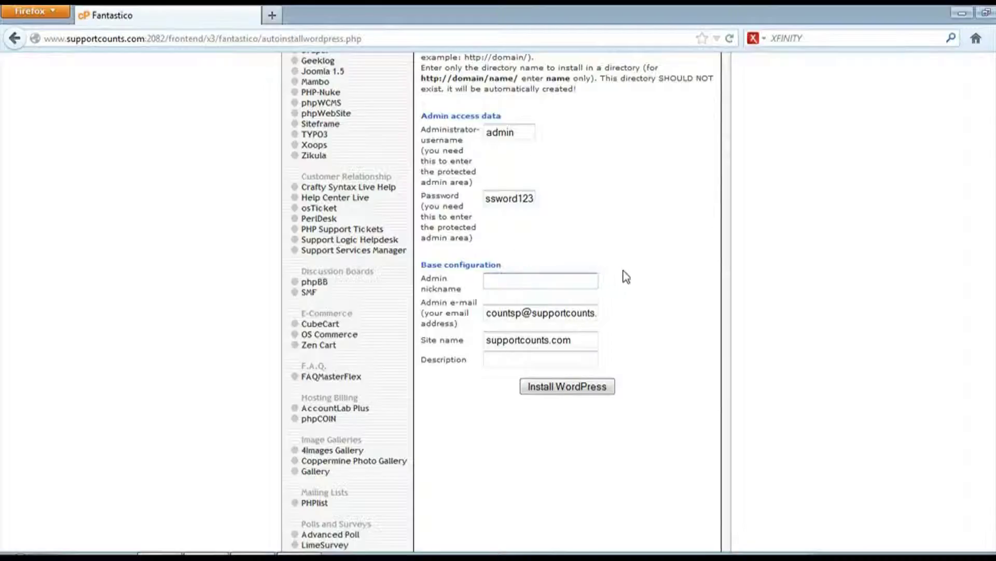
Fill in the admin nickname and a placeholder admin e-mail, then clear the Site name field
{"action": "type", "text": "admin"}
{"action": "key", "text": "BackSpace"}
{"action": "key", "text": "BackSpace"}
{"action": "key", "text": "BackSpace"}
{"action": "key", "text": "BackSpace"}
{"action": "key", "text": "BackSpace"}
{"action": "type", "text": "John"}
{"action": "key", "text": "Tab"}
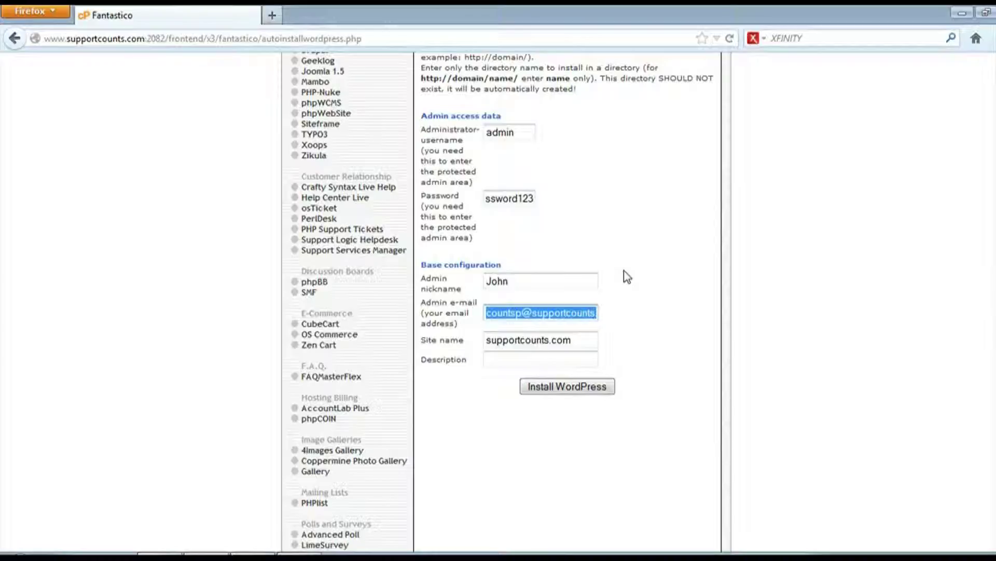
{"action": "type", "text": "your"}
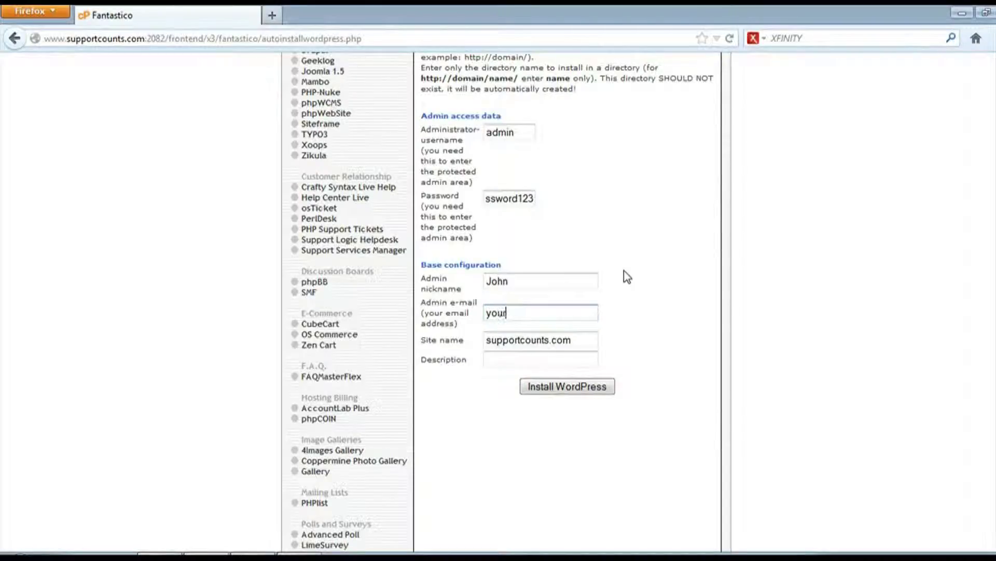
{"action": "type", "text": "email@yourdomain.co"}
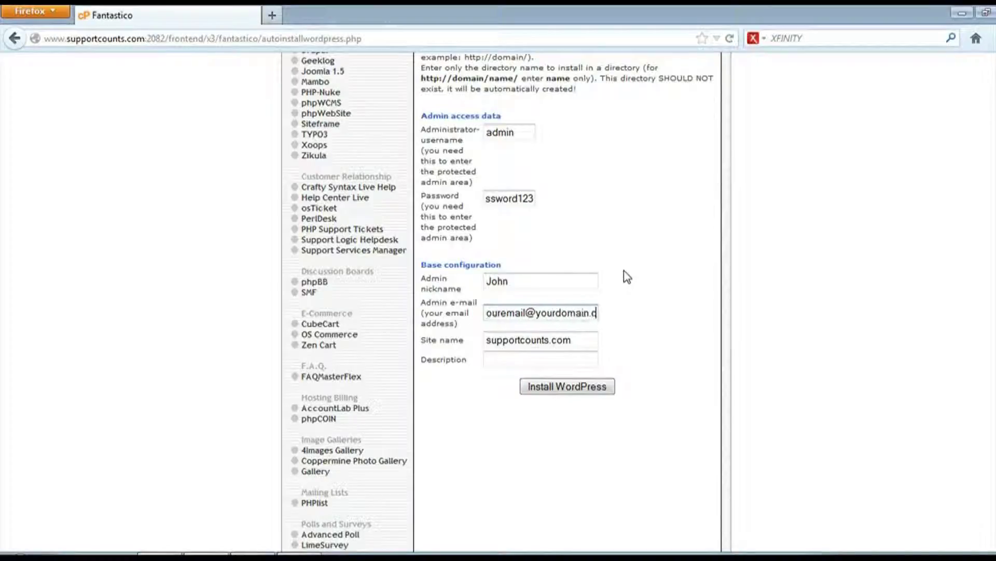
{"action": "key", "text": "BackSpace"}
{"action": "key", "text": "BackSpace"}
{"action": "key", "text": "BackSpace"}
{"action": "key", "text": "BackSpace"}
{"action": "key", "text": "BackSpace"}
{"action": "key", "text": "BackSpace"}
{"action": "key", "text": "BackSpace"}
{"action": "key", "text": "BackSpace"}
{"action": "key", "text": "BackSpace"}
{"action": "key", "text": "BackSpace"}
{"action": "key", "text": "BackSpace"}
{"action": "key", "text": "BackSpace"}
{"action": "key", "text": "BackSpace"}
{"action": "type", "text": "gmail.com"}
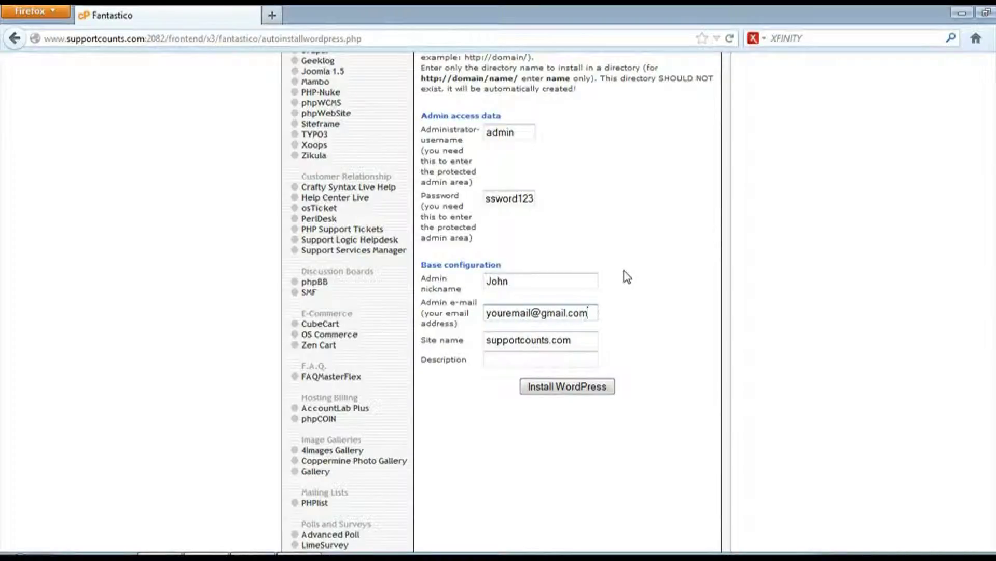
{"action": "key", "text": "Tab"}
{"action": "key", "text": "BackSpace"}
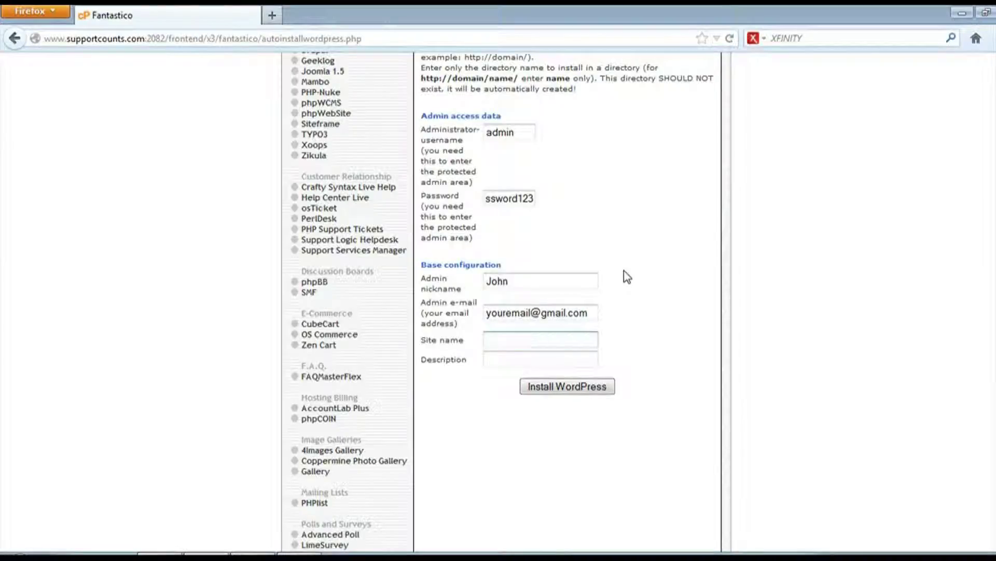
Enter 'Licensed Uniforms and Jerseys' as the site name
{"action": "scroll", "coordinate": [601, 256], "scroll_direction": "up", "scroll_amount": 4}
{"action": "scroll", "coordinate": [624, 234], "scroll_direction": "down", "scroll_amount": 6}
{"action": "scroll", "coordinate": [630, 253], "scroll_direction": "up", "scroll_amount": 3}
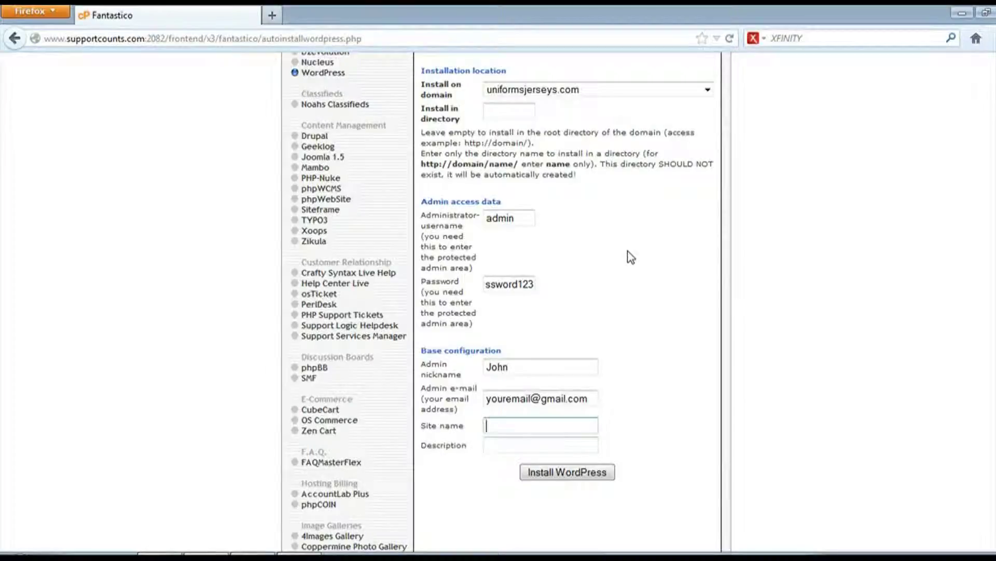
{"action": "type", "text": "Licensed Uniforms A"}
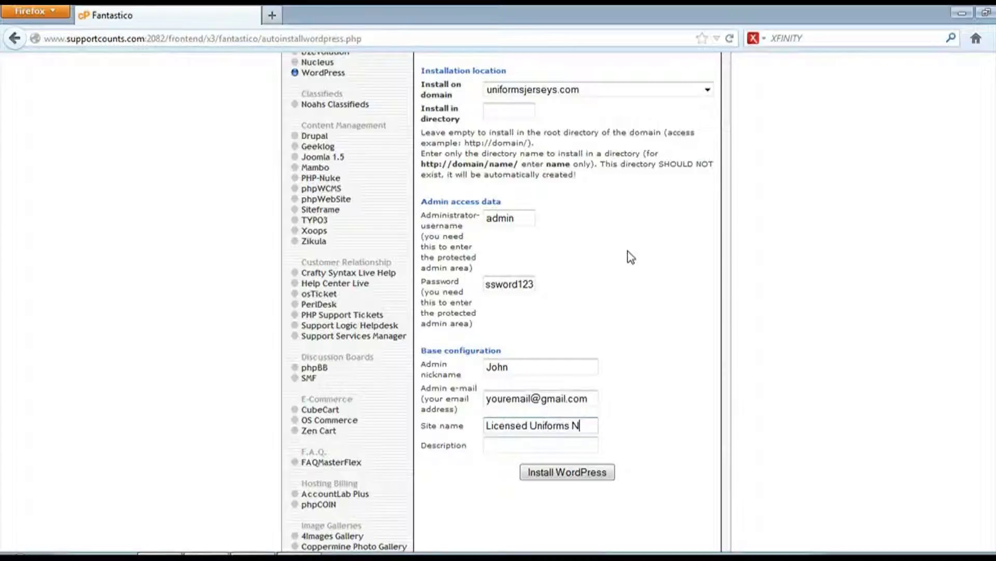
{"action": "key", "text": "BackSpace"}
{"action": "type", "text": "and Jerseys"}
{"action": "key", "text": "Tab"}
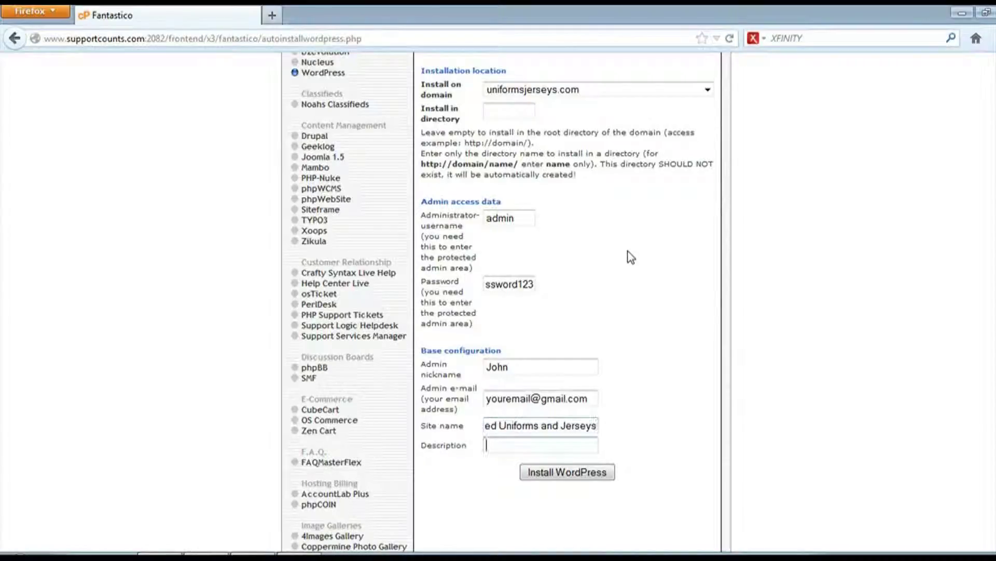
Set the Description to 'Find your favorite player's uniforms or licensed jerseys' and check both fields
{"action": "type", "text": "Find your"}
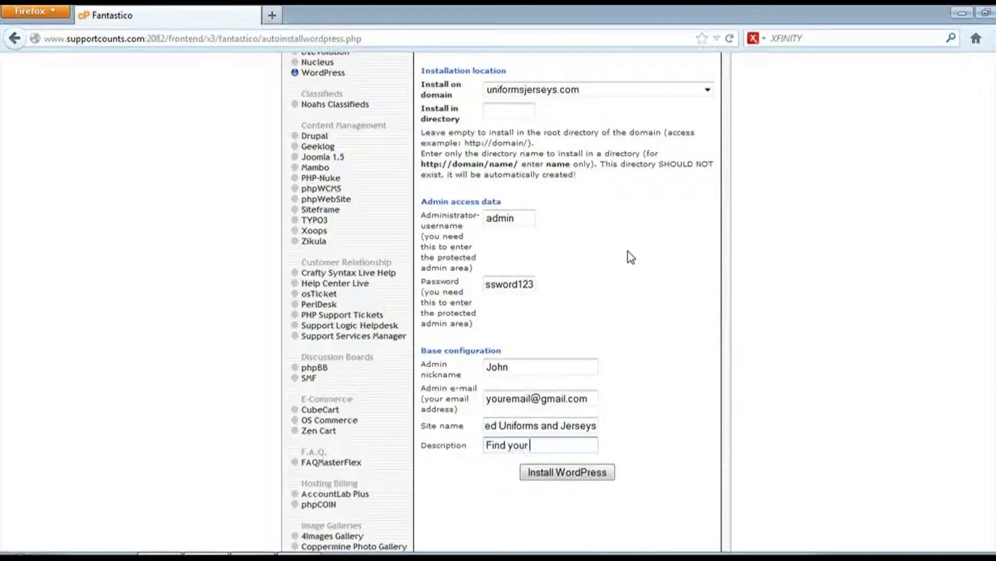
{"action": "type", "text": " favorite player's unifo"}
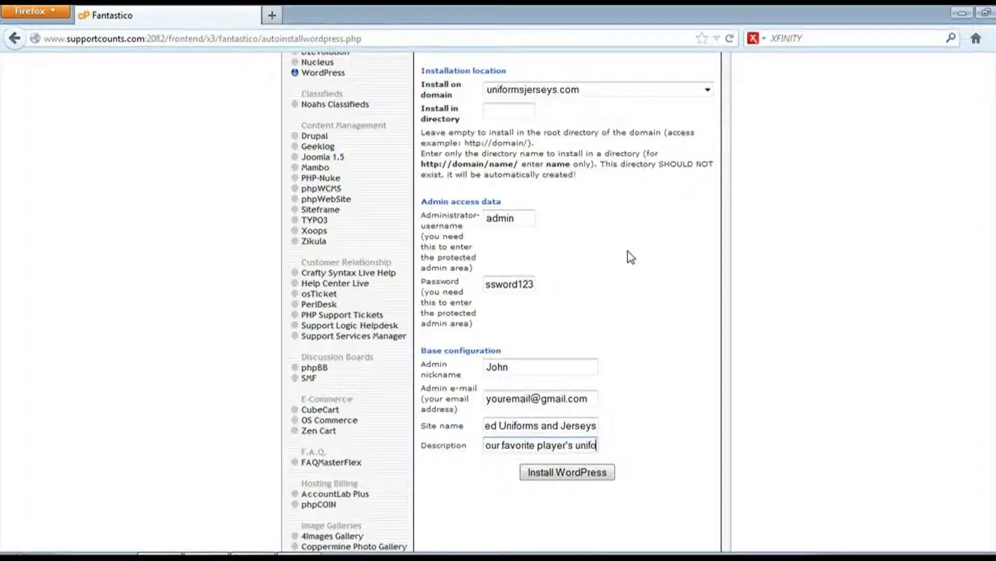
{"action": "type", "text": "rms or license"}
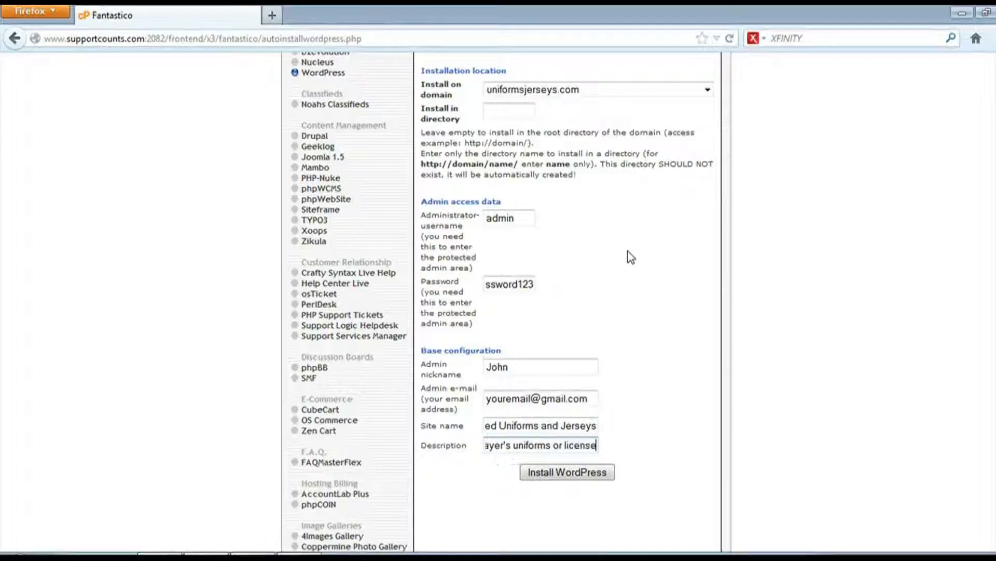
{"action": "type", "text": "d jerseys"}
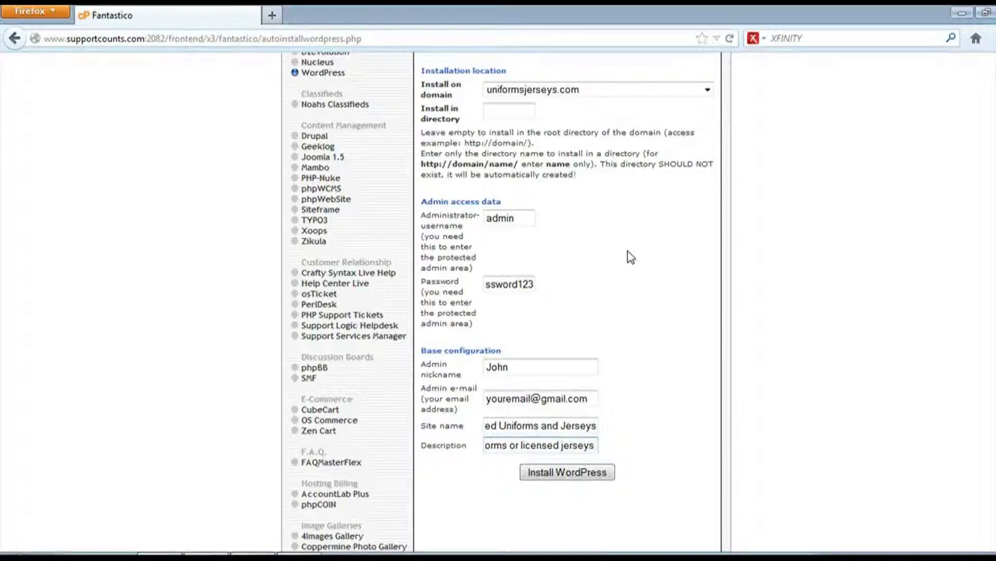
{"action": "triple_click", "coordinate": [582, 445]}
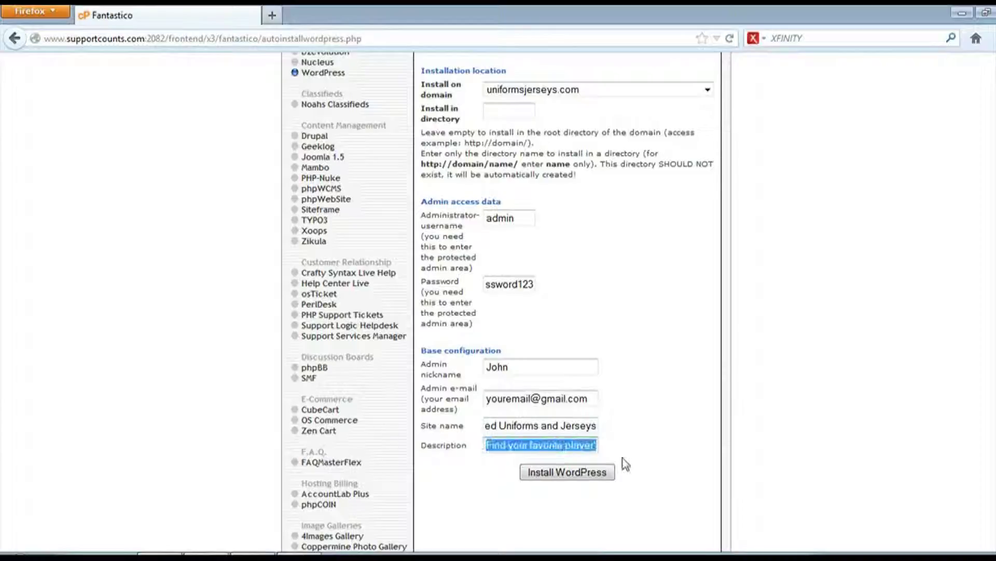
{"action": "triple_click", "coordinate": [576, 424]}
{"action": "left_click", "coordinate": [791, 343]}
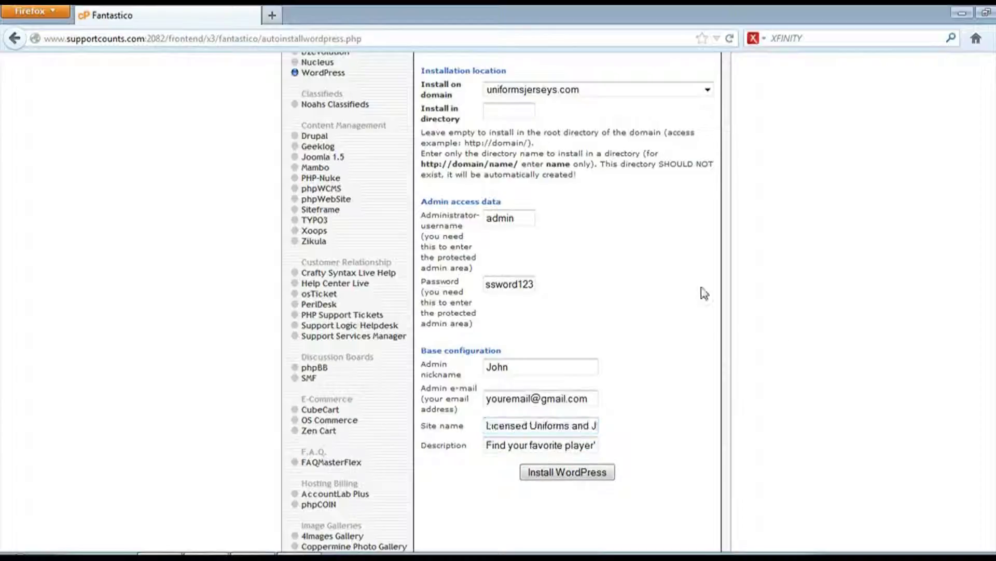
{"action": "scroll", "coordinate": [567, 225], "scroll_direction": "up", "scroll_amount": 3}
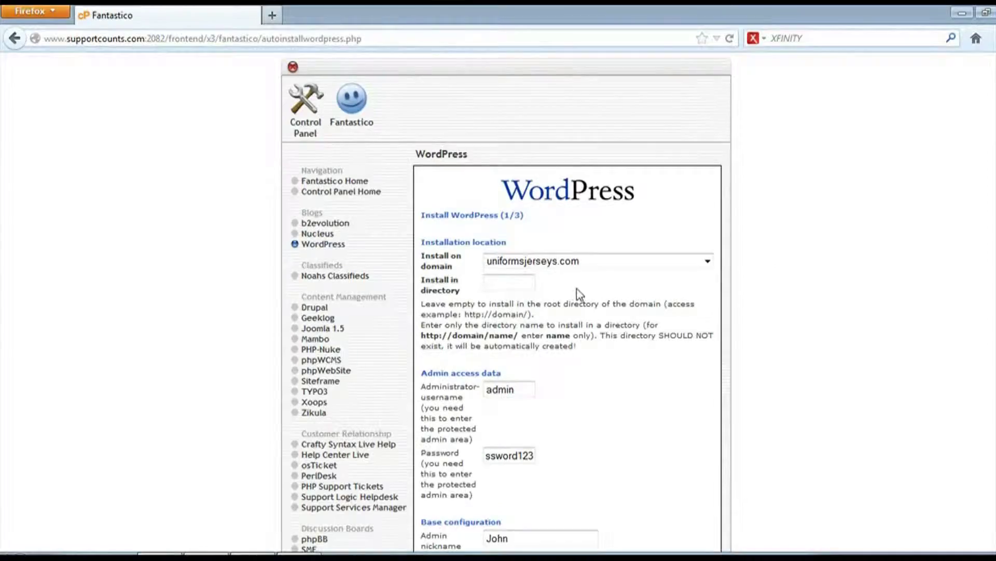
{"action": "scroll", "coordinate": [580, 291], "scroll_direction": "down", "scroll_amount": 6}
{"action": "scroll", "coordinate": [580, 288], "scroll_direction": "down", "scroll_amount": 3}
Submit the form with Install WordPress, then confirm with Finish installation
{"action": "left_click", "coordinate": [571, 214]}
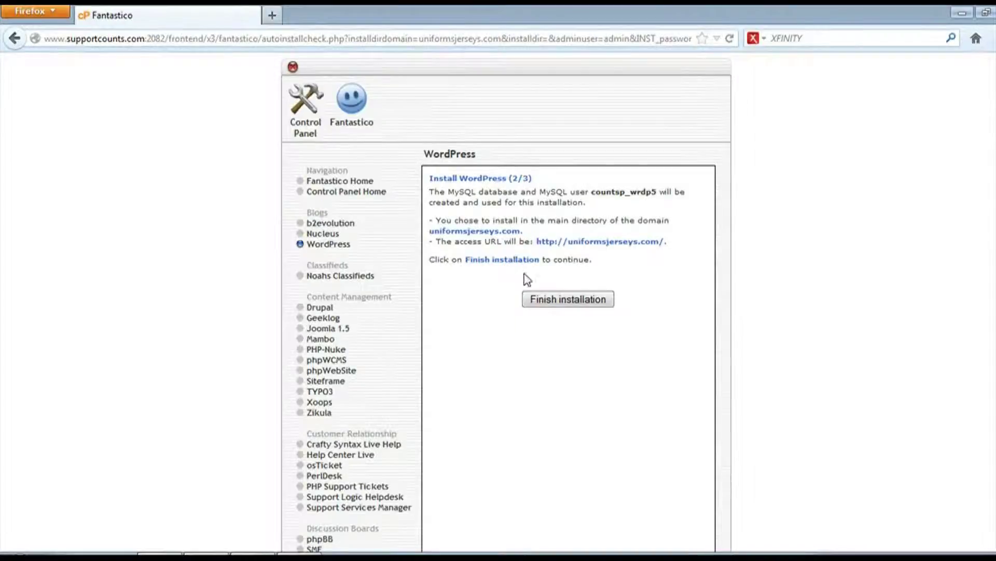
{"action": "left_click", "coordinate": [562, 304]}
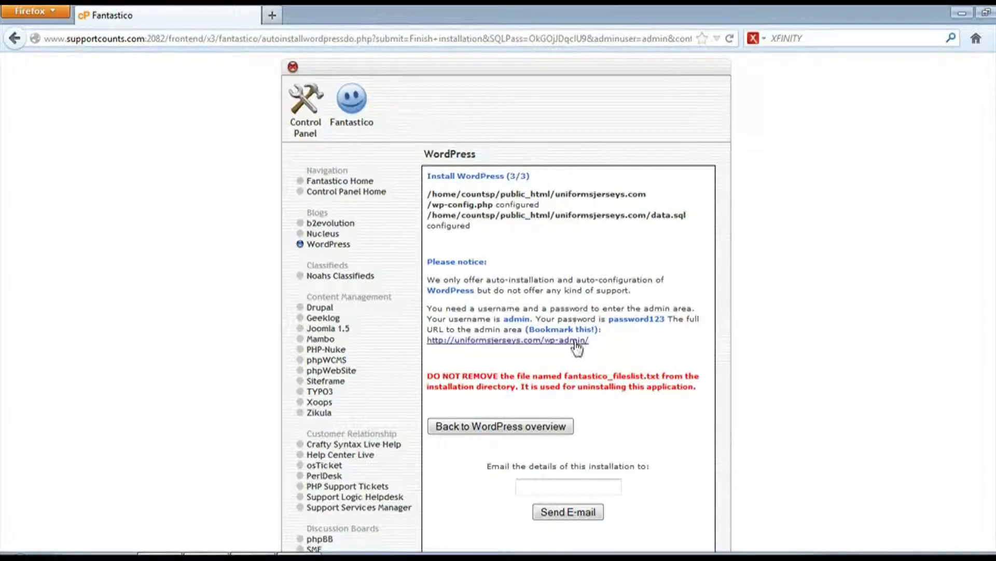
{"action": "left_click_drag", "start_coordinate": [590, 341], "coordinate": [434, 352]}
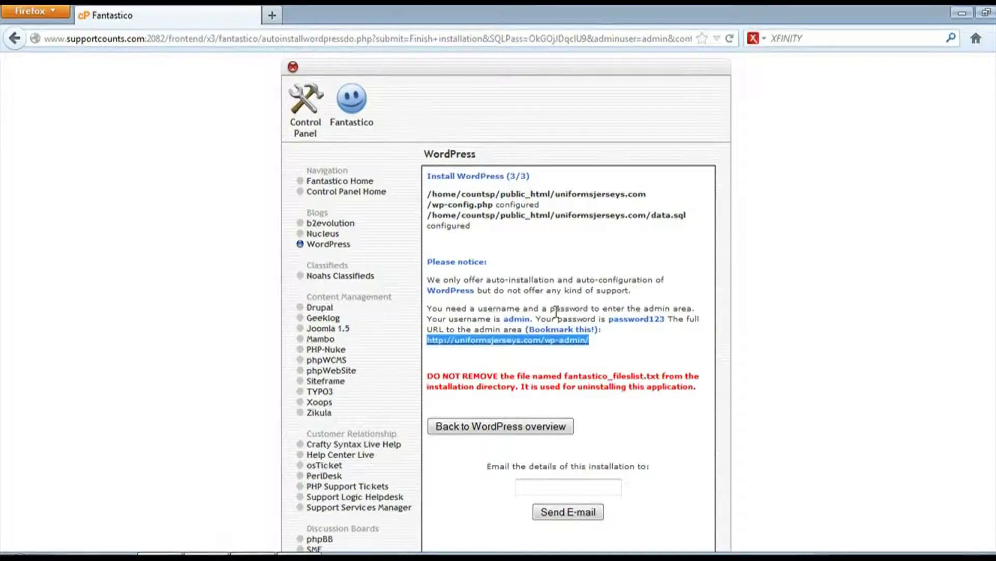
{"action": "left_click", "coordinate": [493, 355]}
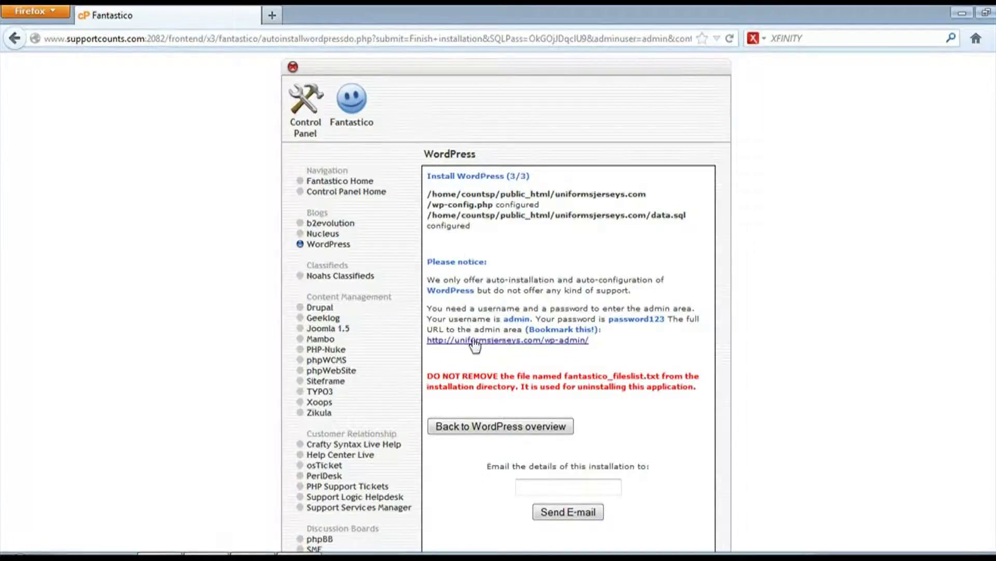
Open the wp-admin link, then load the home page at uniformsjerseys.com/
{"action": "left_click", "coordinate": [482, 340]}
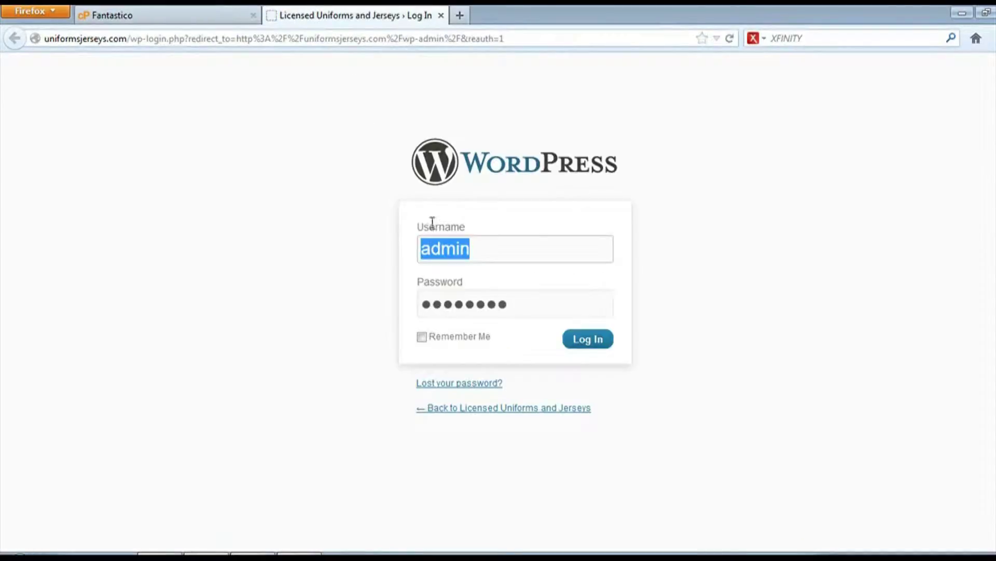
{"action": "left_click", "coordinate": [157, 38]}
{"action": "left_click", "coordinate": [135, 40]}
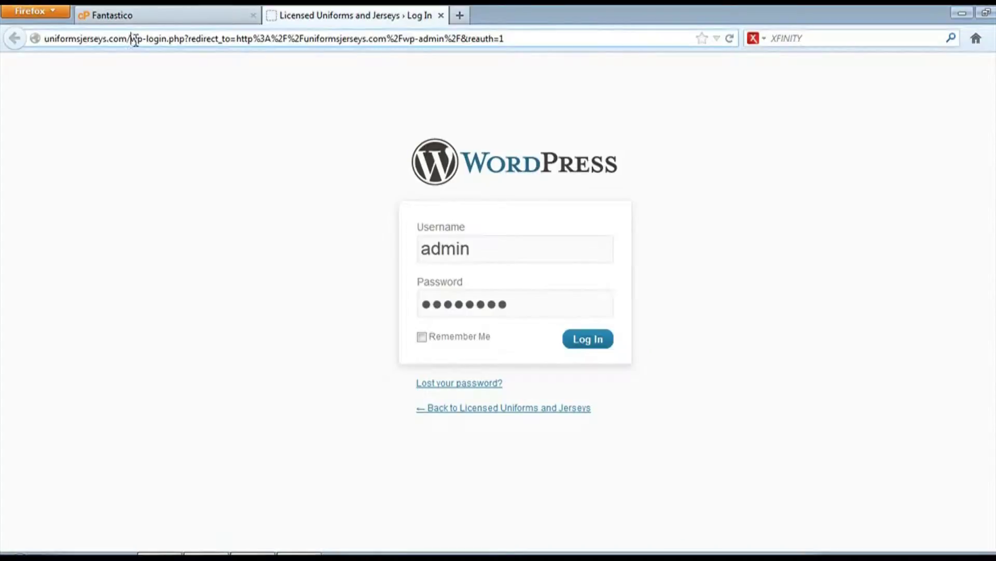
{"action": "left_click_drag", "start_coordinate": [130, 39], "coordinate": [516, 39]}
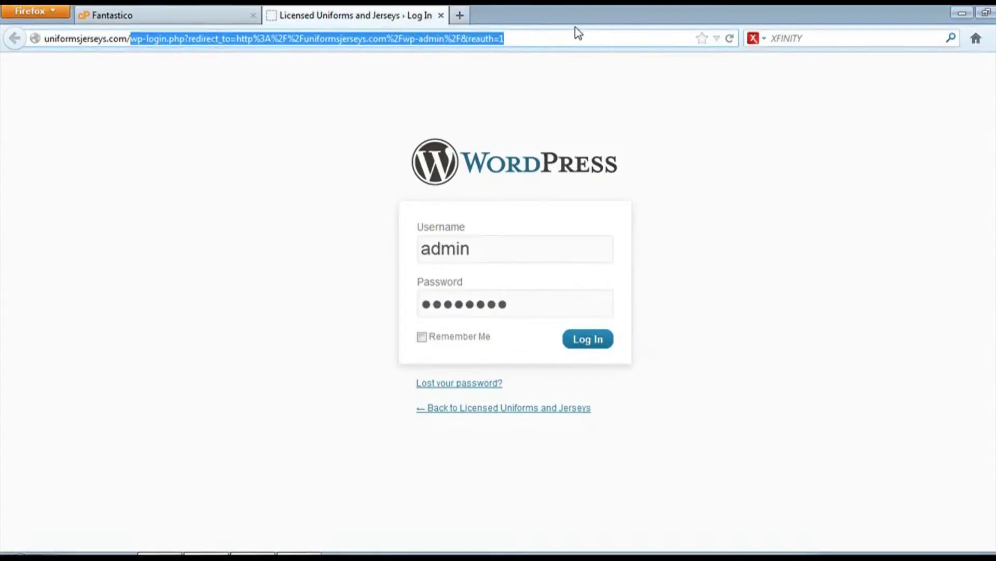
{"action": "key", "text": "BackSpace"}
{"action": "key", "text": "Return"}
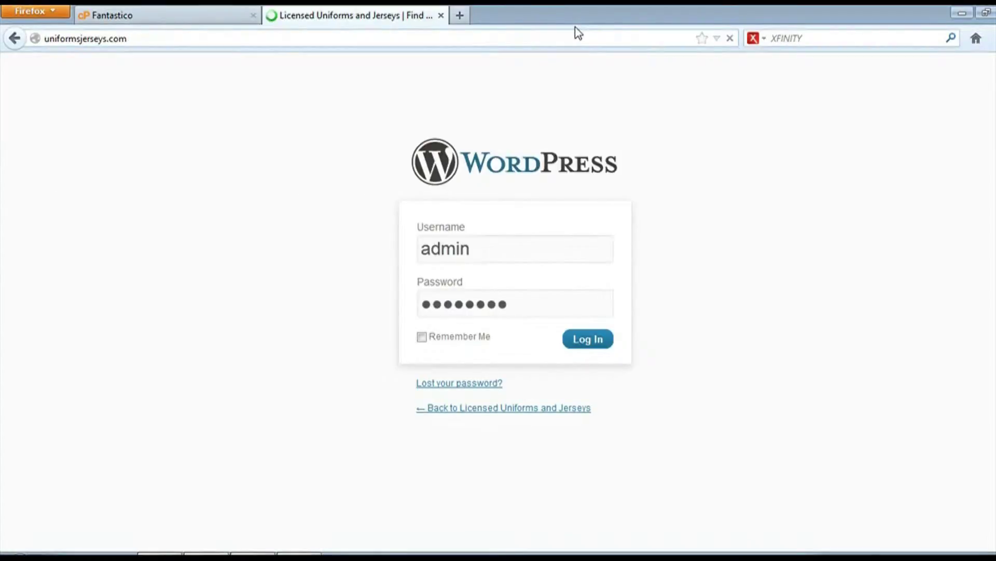
Scroll through the new site, then return to the Fantastico confirmation tab
{"action": "scroll", "coordinate": [606, 384], "scroll_direction": "down", "scroll_amount": 5}
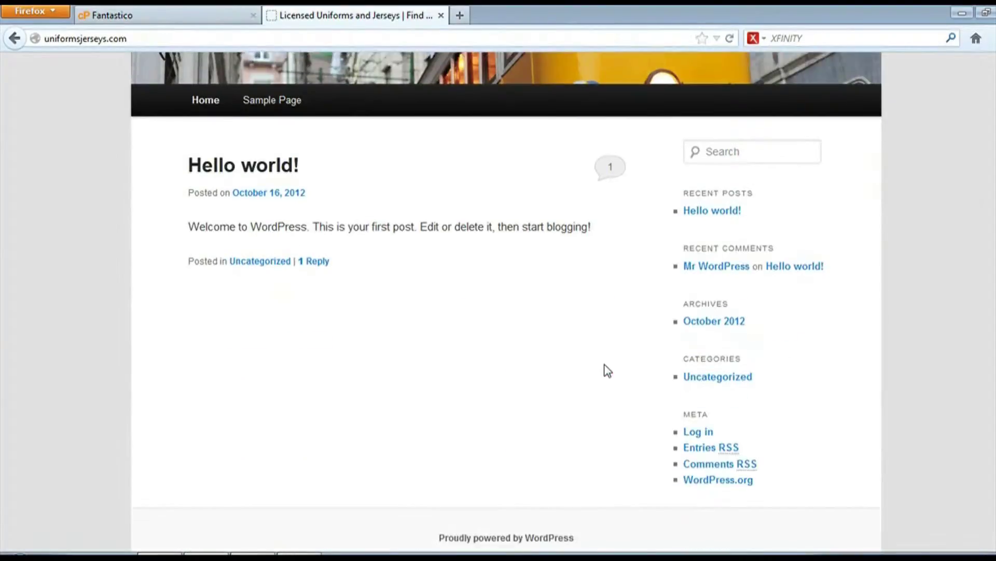
{"action": "scroll", "coordinate": [563, 373], "scroll_direction": "up", "scroll_amount": 5}
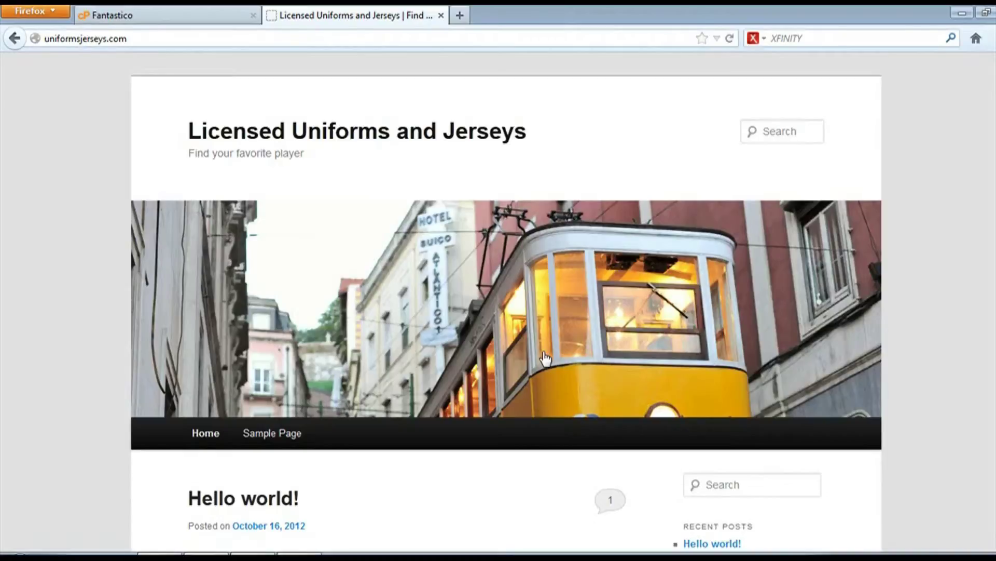
{"action": "left_click", "coordinate": [150, 14]}
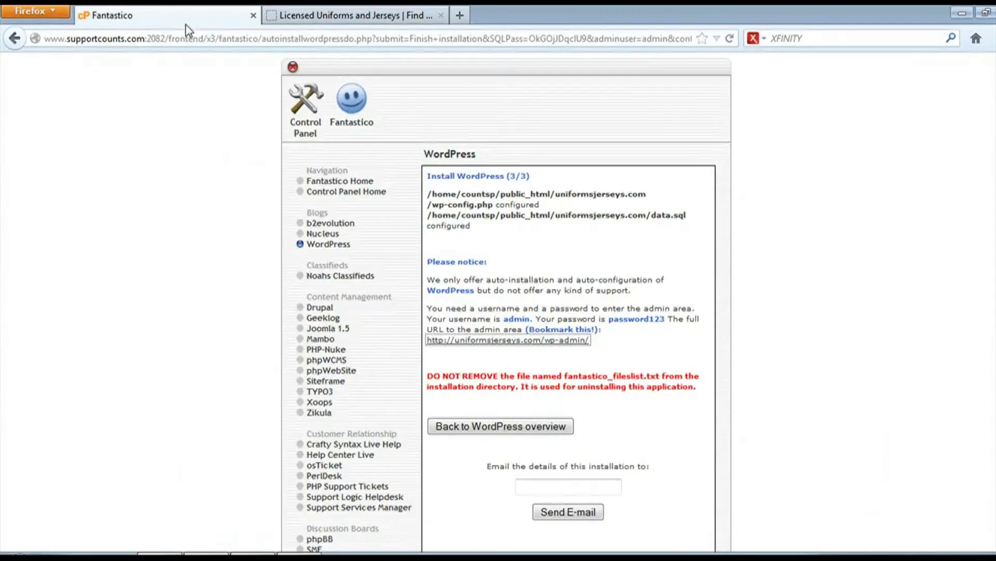